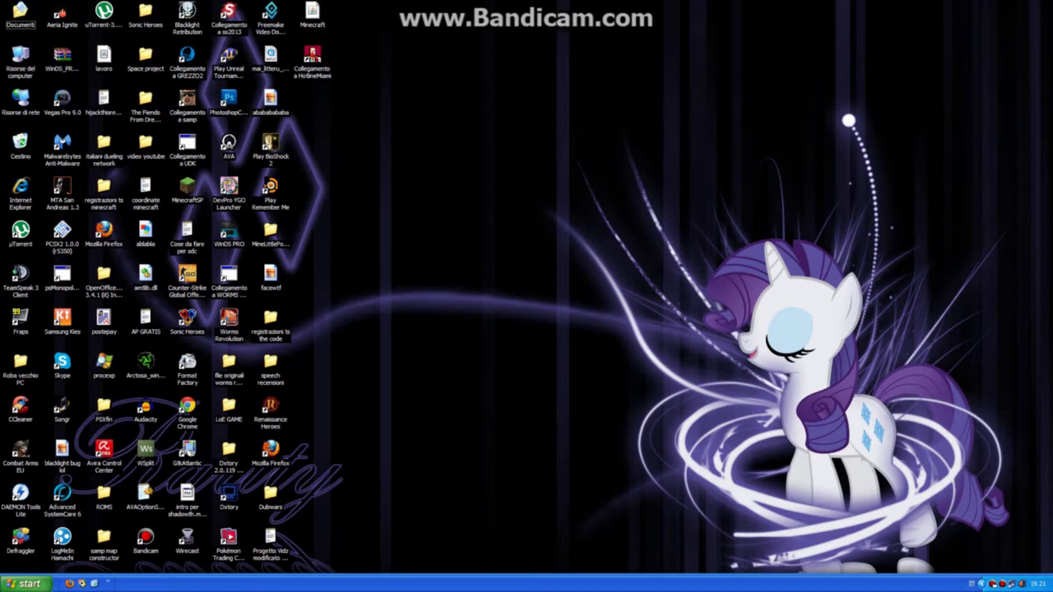
Open the versions folder inside .minecraft, starting from the user's application data folder (Dati applicazioni).
left_click(28, 584)
left_click(48, 526)
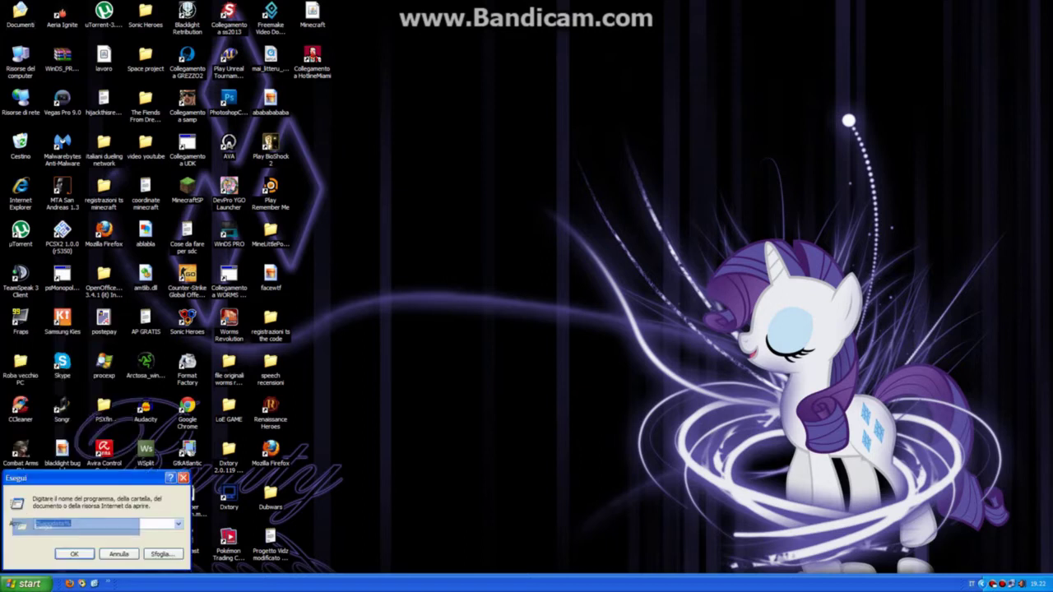
key("Return")
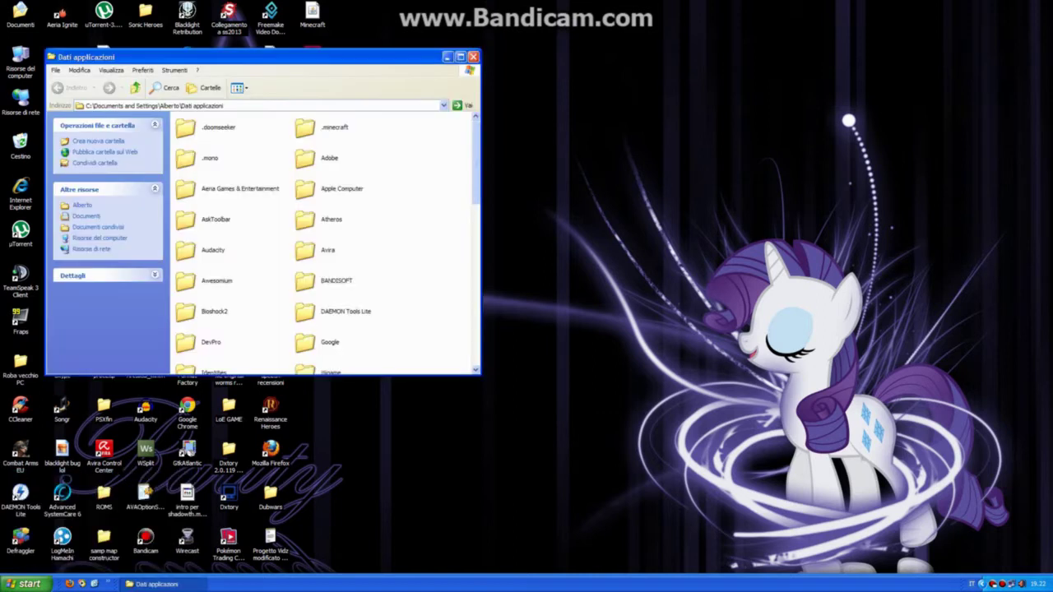
double_click(316, 128)
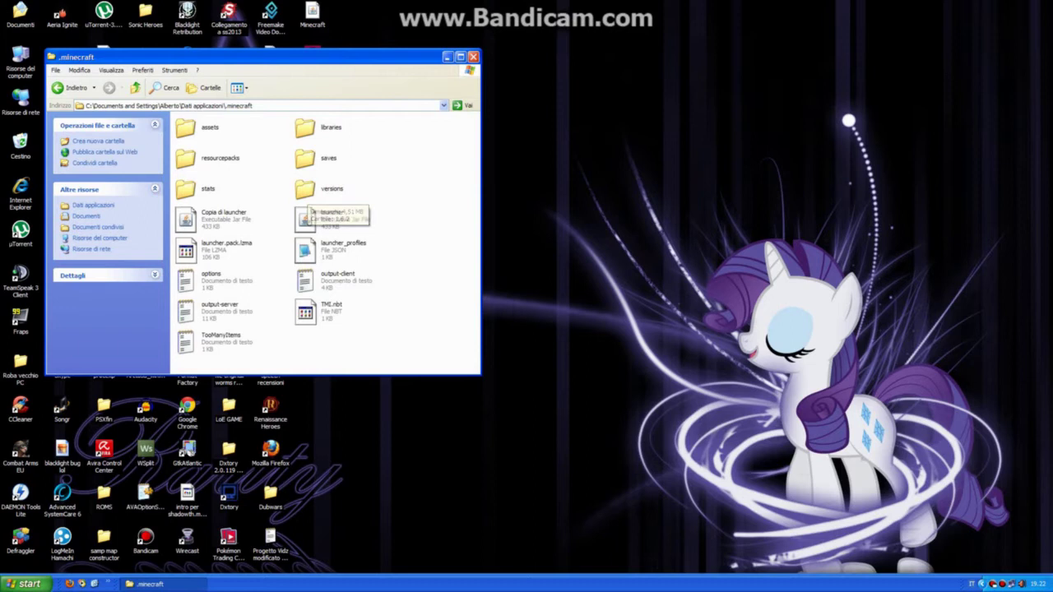
double_click(307, 189)
Look at the files inside the 1.6.2 version folder and return to the versions folder.
type("1.6.2")
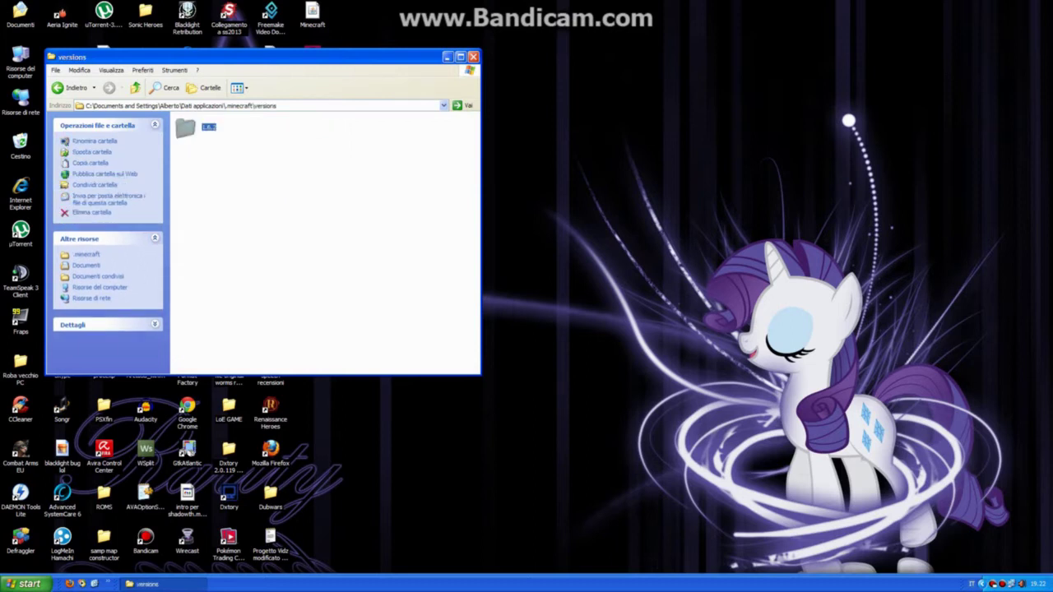
key("Return")
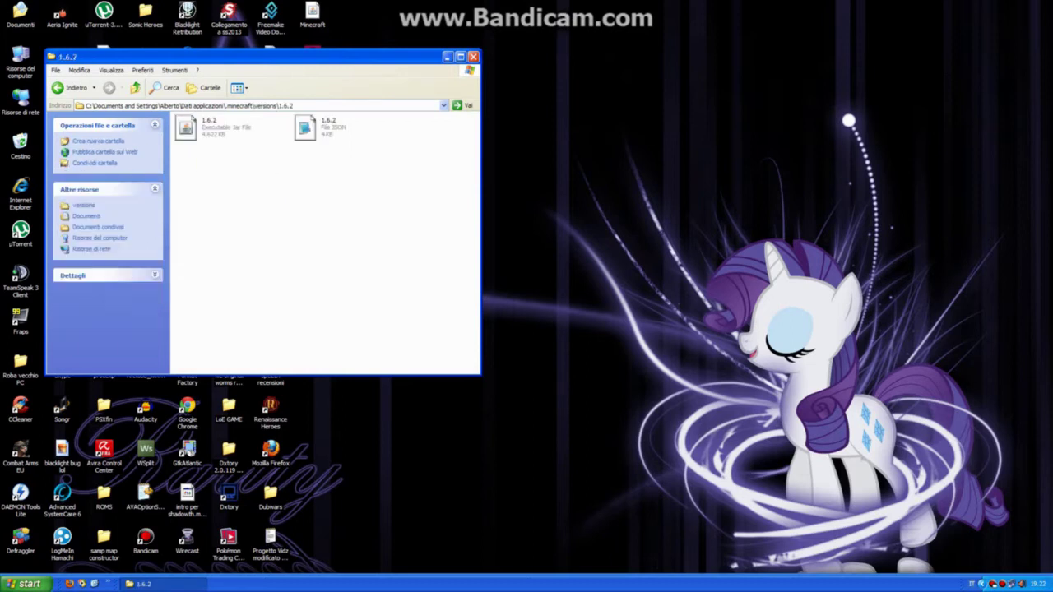
key("alt+Left")
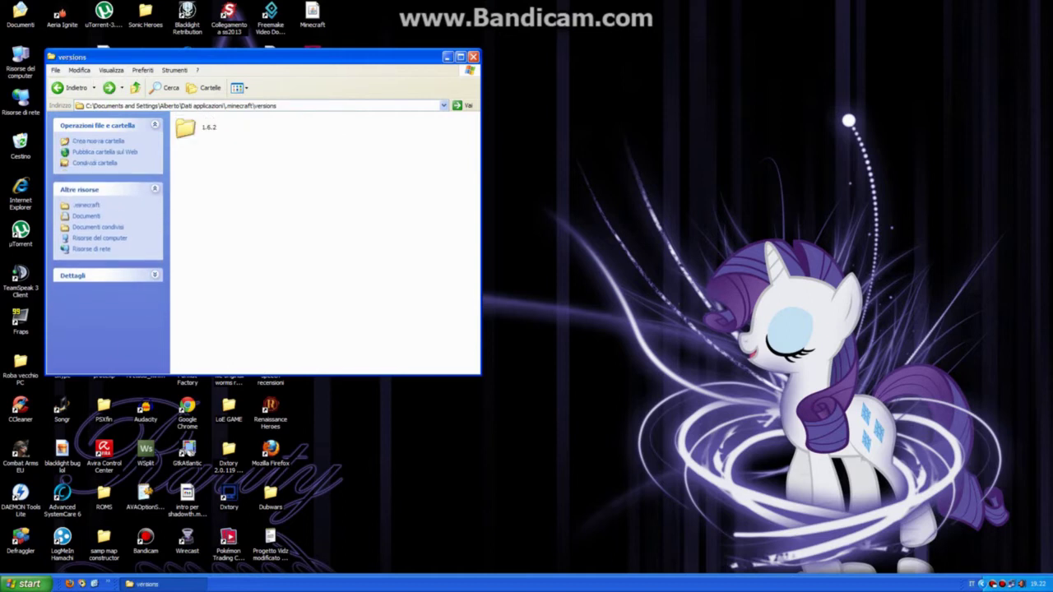
Duplicate the 1.6.2 folder within versions and rename the copy as TMI.
left_click(191, 127)
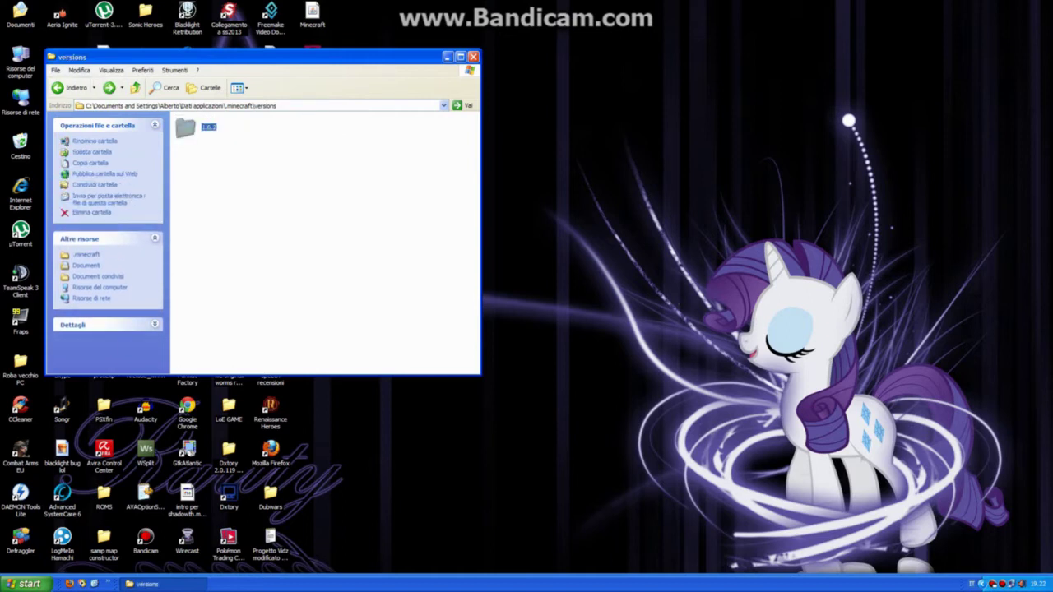
key("ctrl+c")
key("ctrl+v")
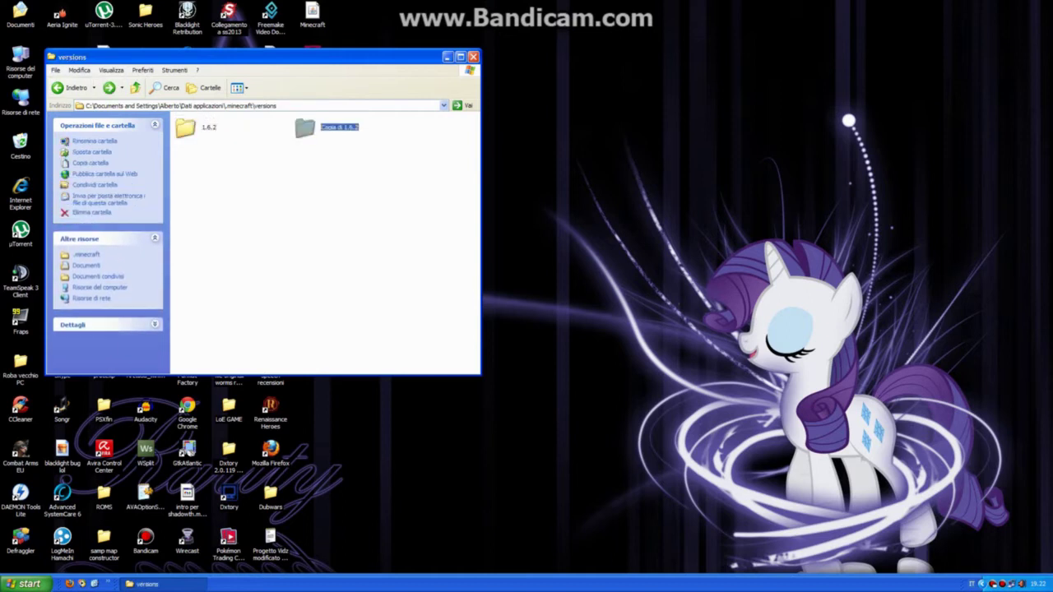
right_click(321, 127)
left_click(362, 289)
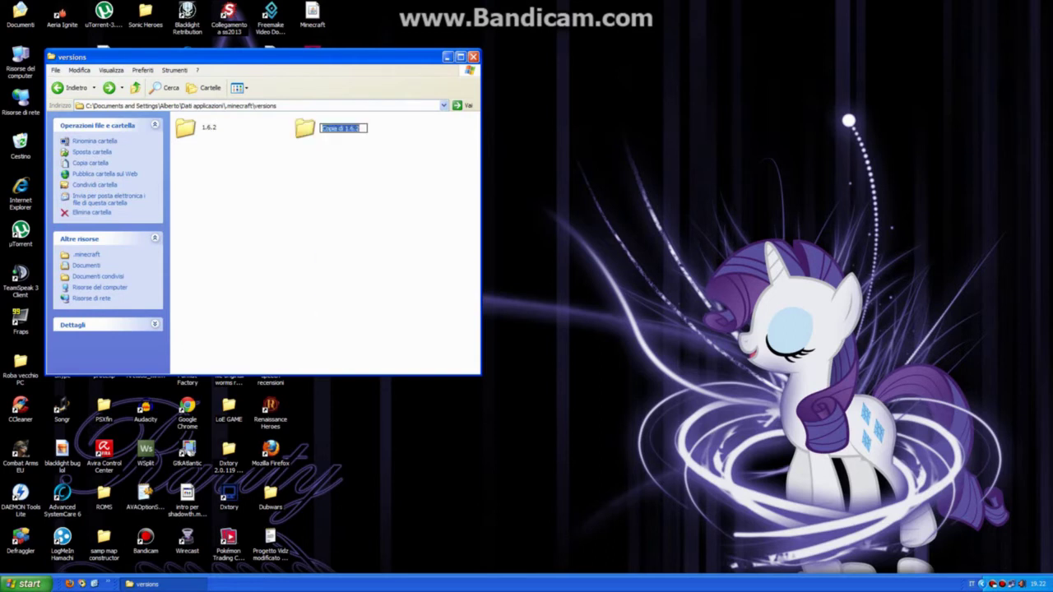
type("TMI")
left_click(362, 289)
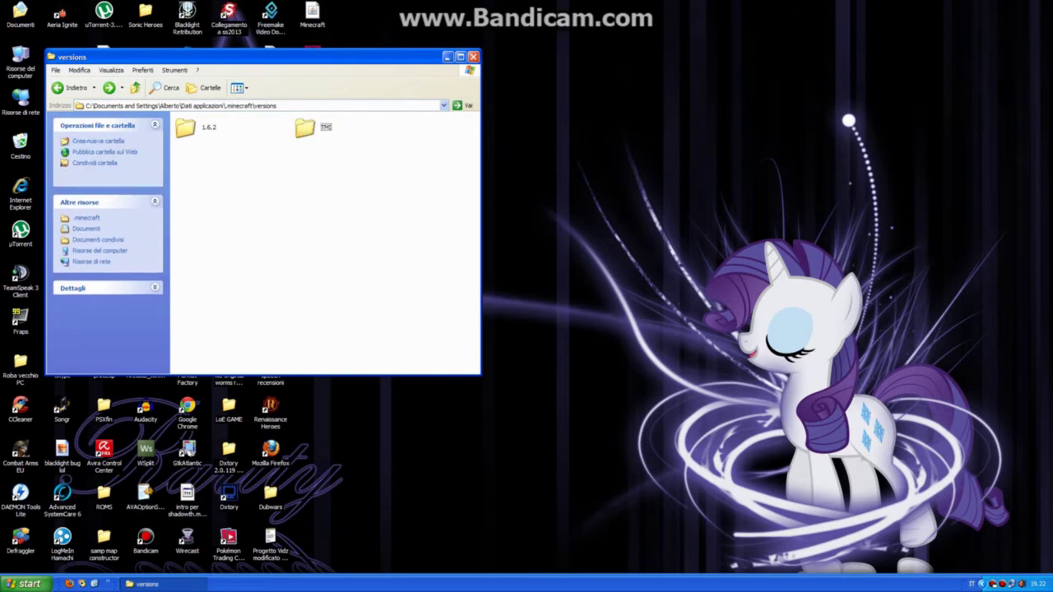
Open the TMI folder and rename its 1.6.2 executable jar file as TMI.
double_click(306, 128)
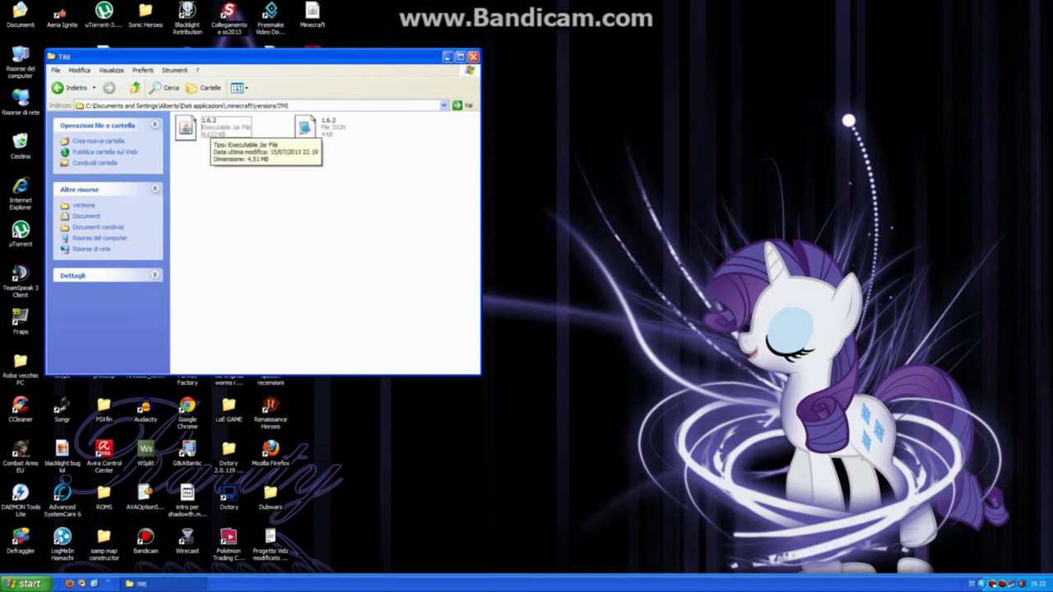
right_click(205, 130)
left_click(238, 254)
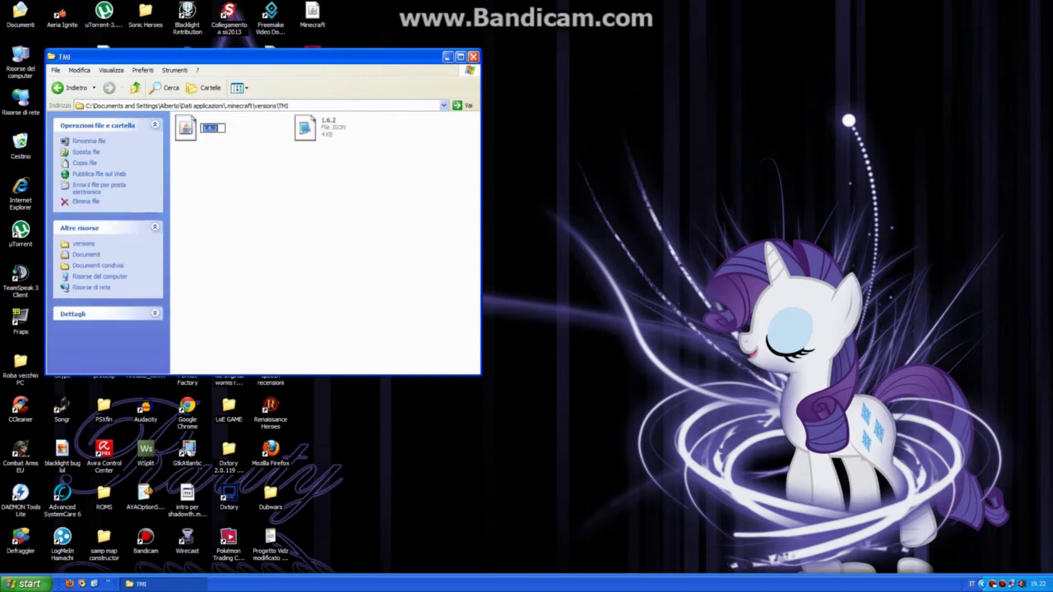
type("TMI")
left_click(239, 254)
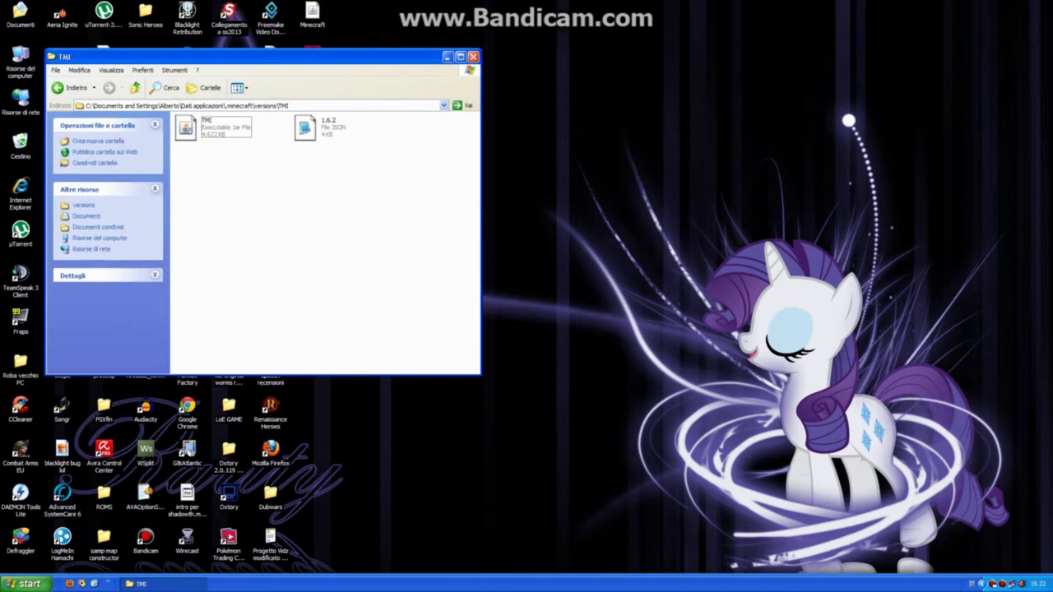
Rename the 1.6.2 JSON file in the TMI folder as TMI.
left_click(321, 127)
right_click(321, 130)
left_click(366, 274)
type("TMI")
left_click(366, 274)
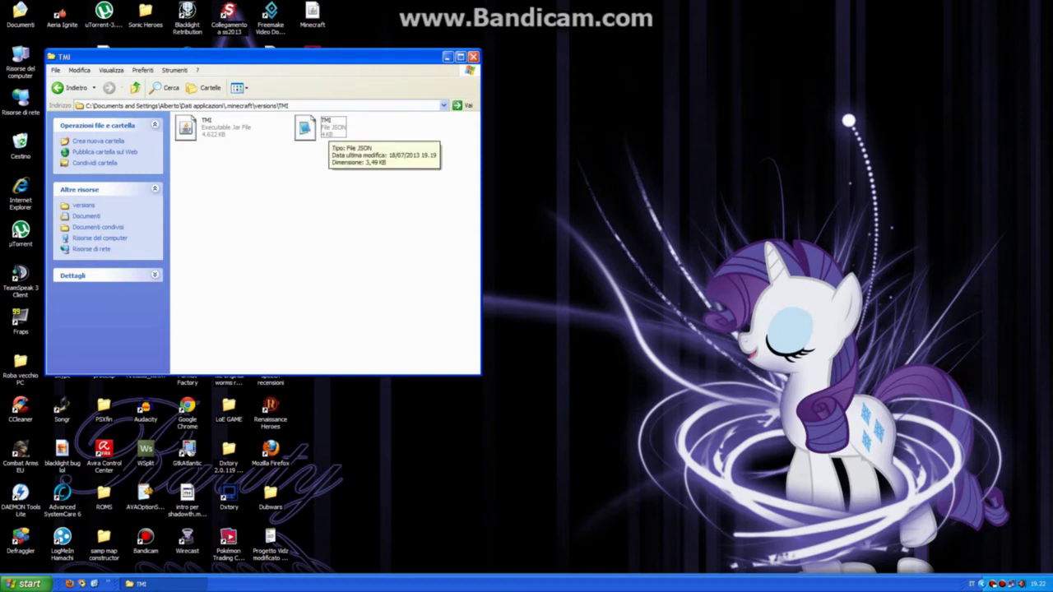
Change the "id" value in the TMI JSON file to "TMI", save the file and close it.
double_click(323, 130)
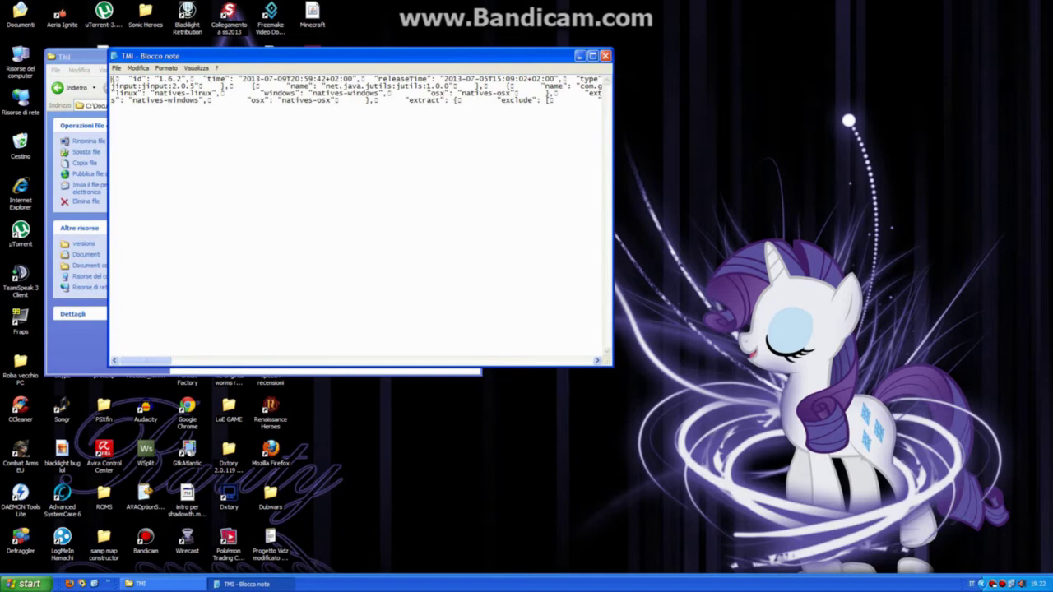
left_click_drag(160, 79, 182, 80)
type("TMI")
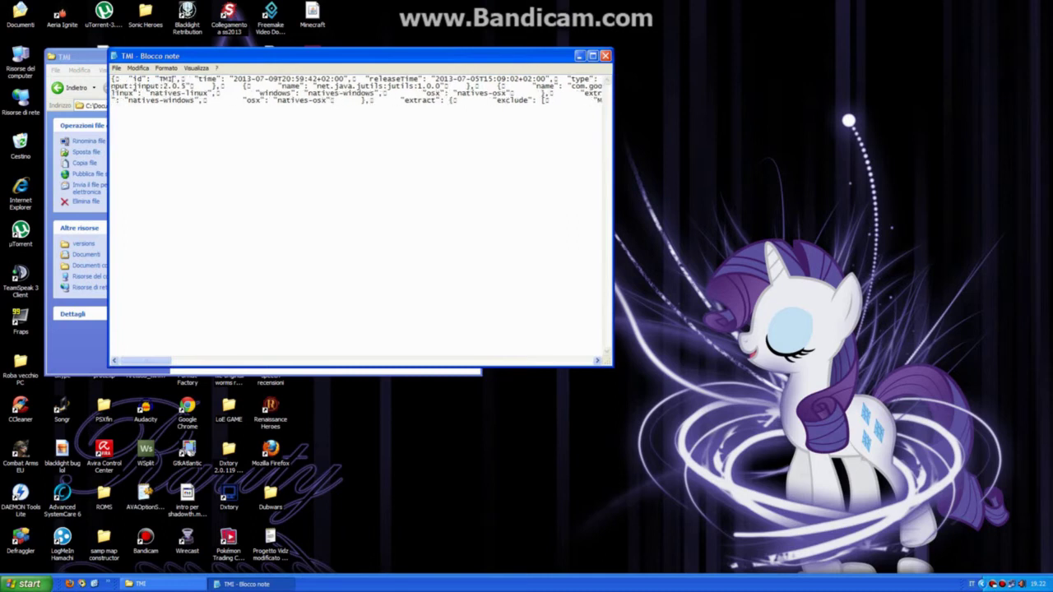
left_click(116, 69)
left_click(132, 99)
left_click(605, 55)
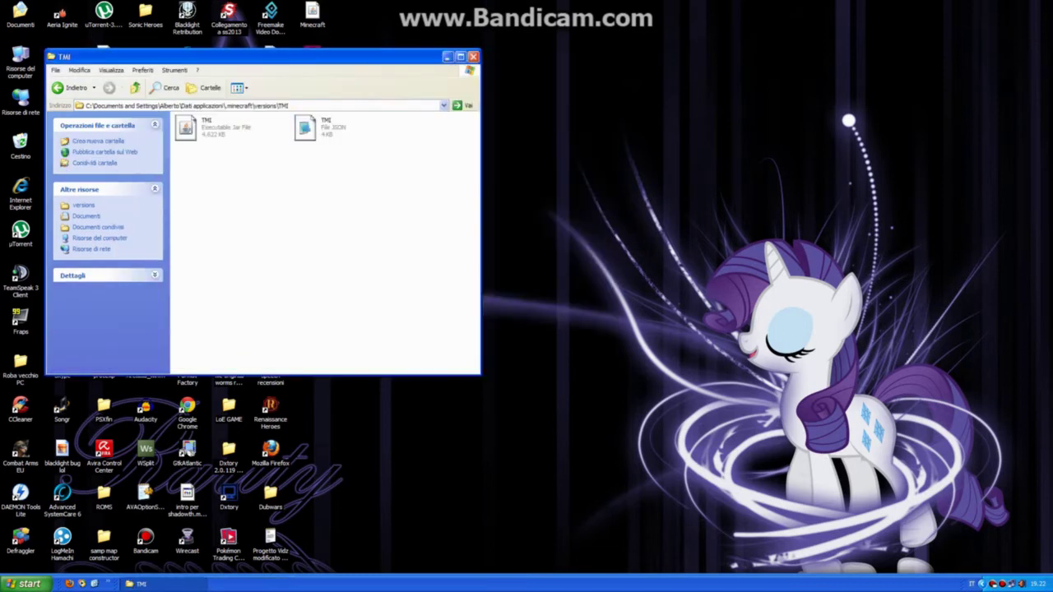
Open the TMI jar file as an archive in WinRAR, dismiss the licence notice and move its window aside.
left_click_drag(263, 57, 426, 66)
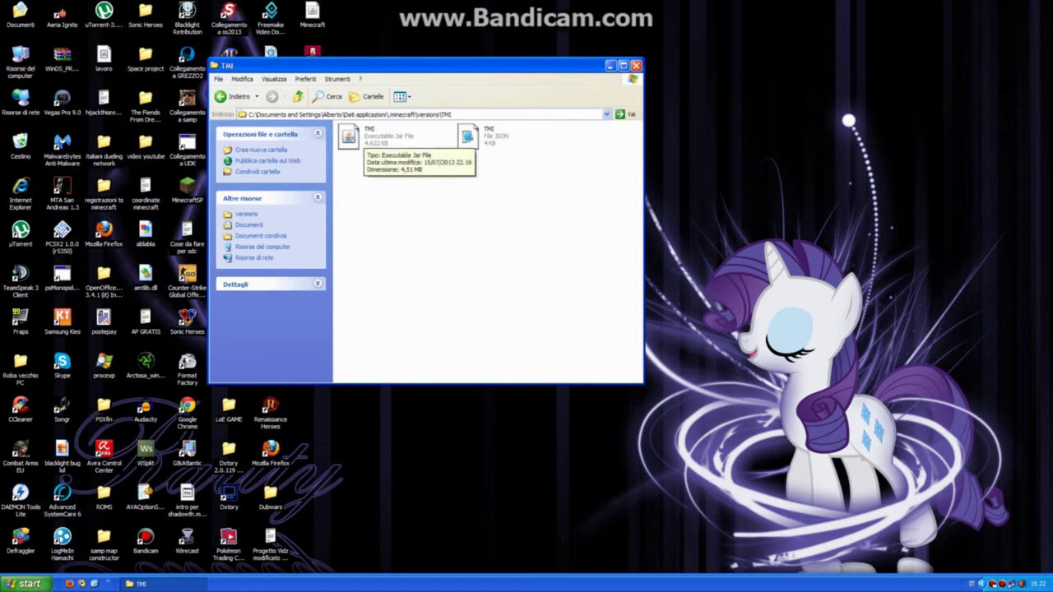
right_click(371, 141)
mouse_move(395, 155)
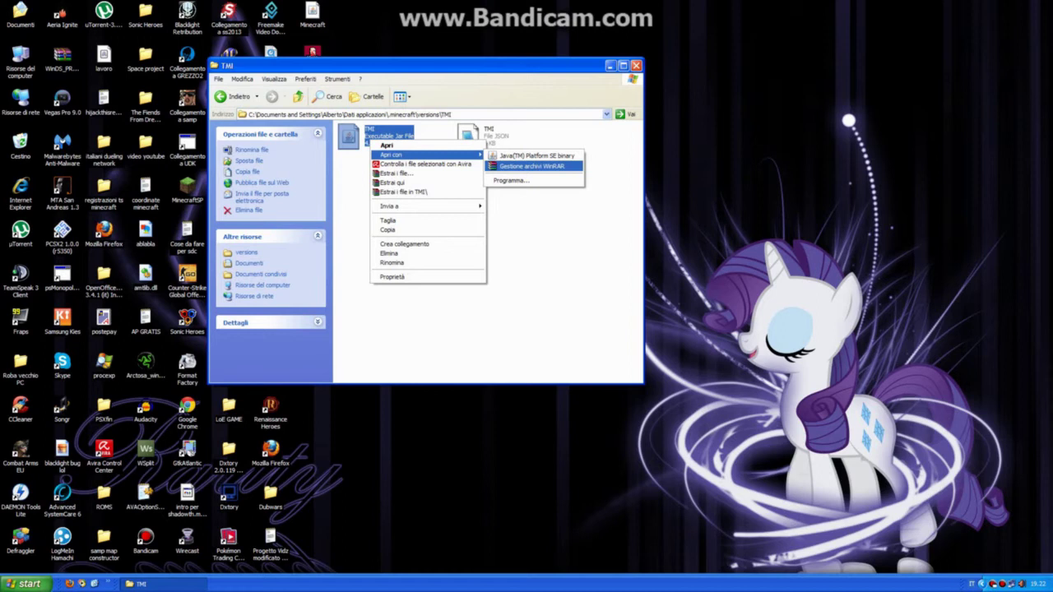
left_click(531, 165)
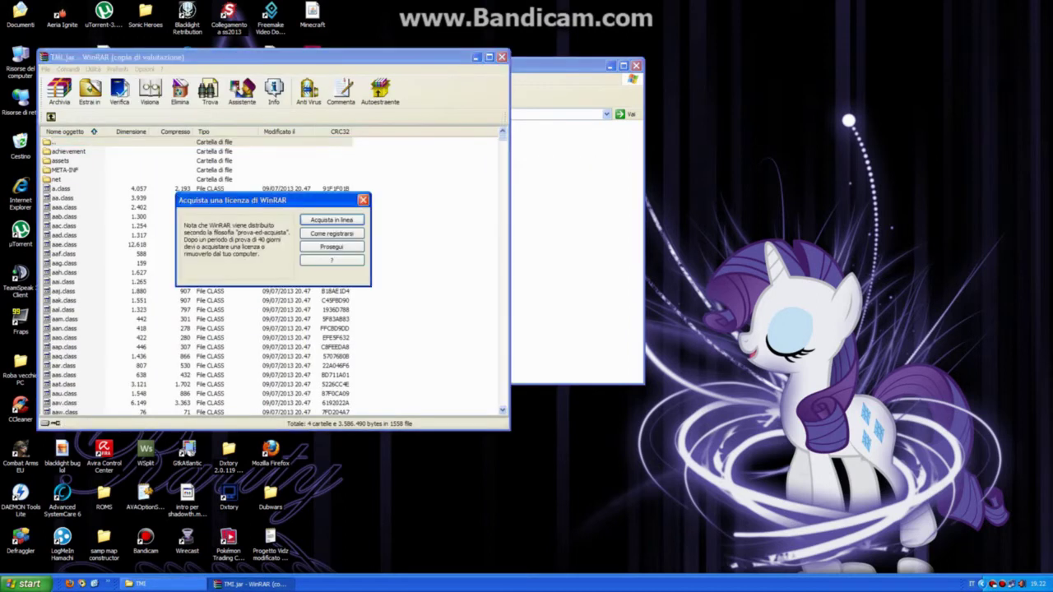
left_click(363, 200)
left_click_drag(362, 58, 623, 46)
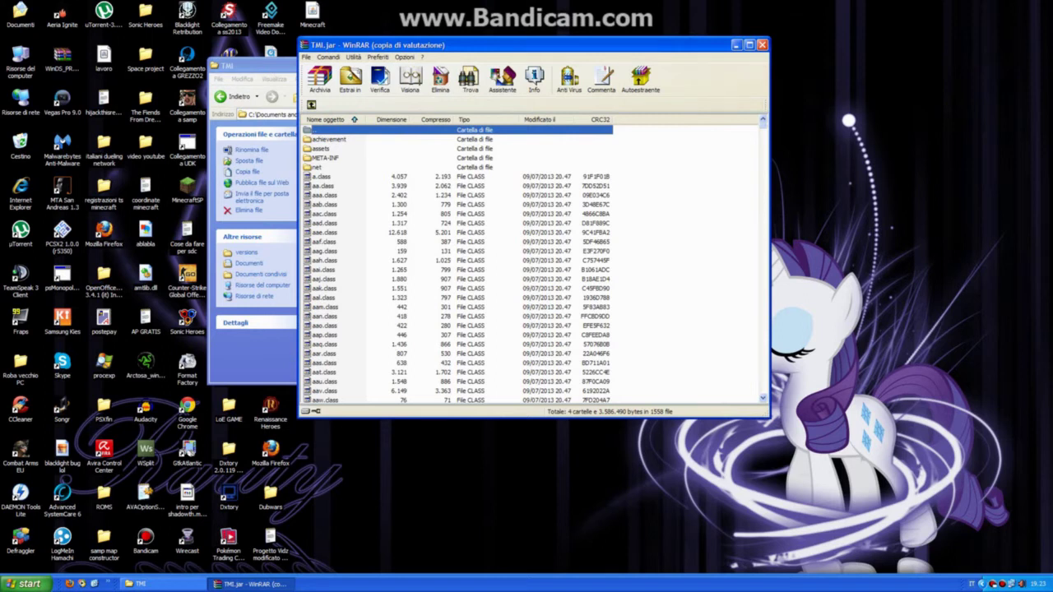
Open TooManyItems2013_07_05_1.6.2.zip from the Download folder in Documents, dismiss the licence notice and close the TMI folder window.
left_click(249, 263)
double_click(330, 158)
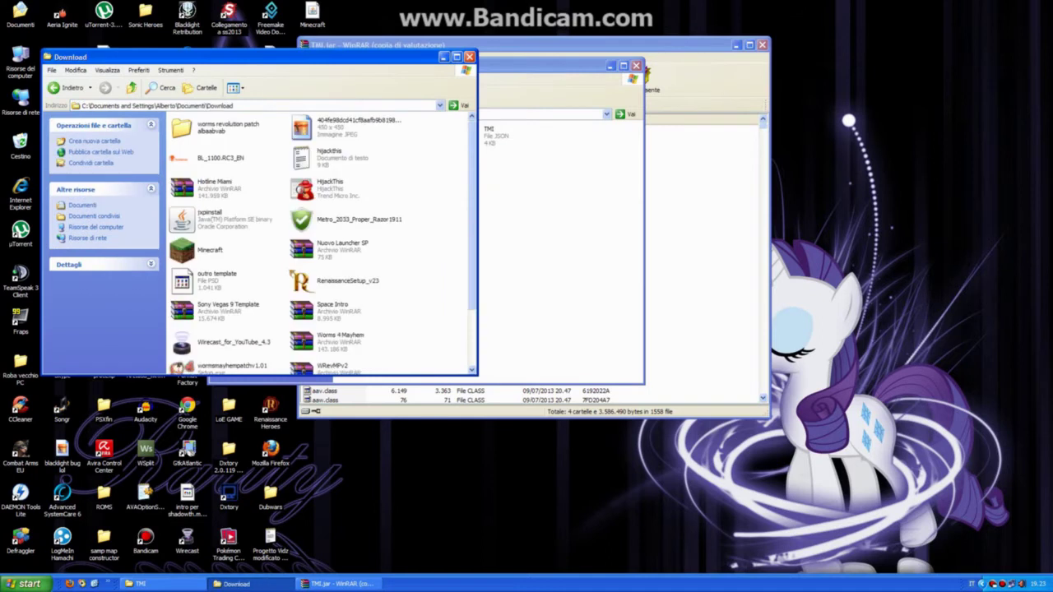
scroll(319, 243, "down", 3)
double_click(345, 355)
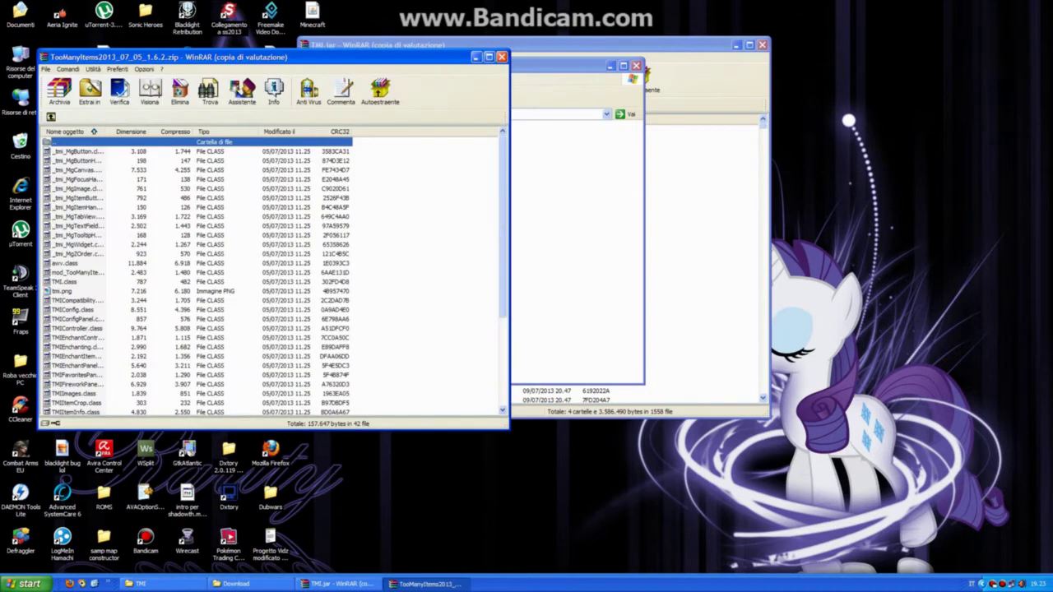
left_click_drag(567, 65, 595, 61)
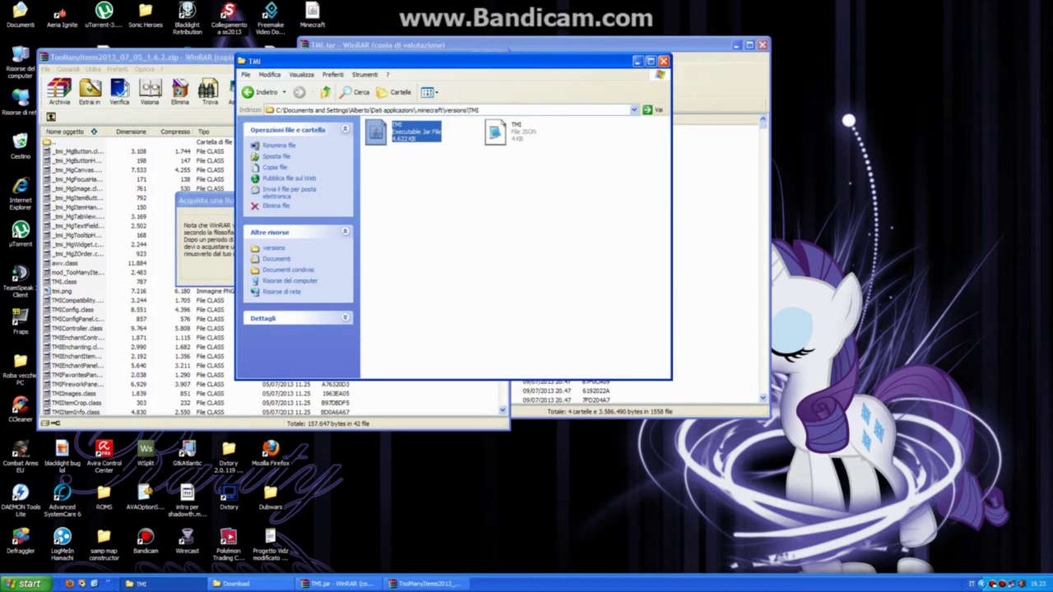
left_click(198, 238)
left_click(363, 200)
left_click(588, 189)
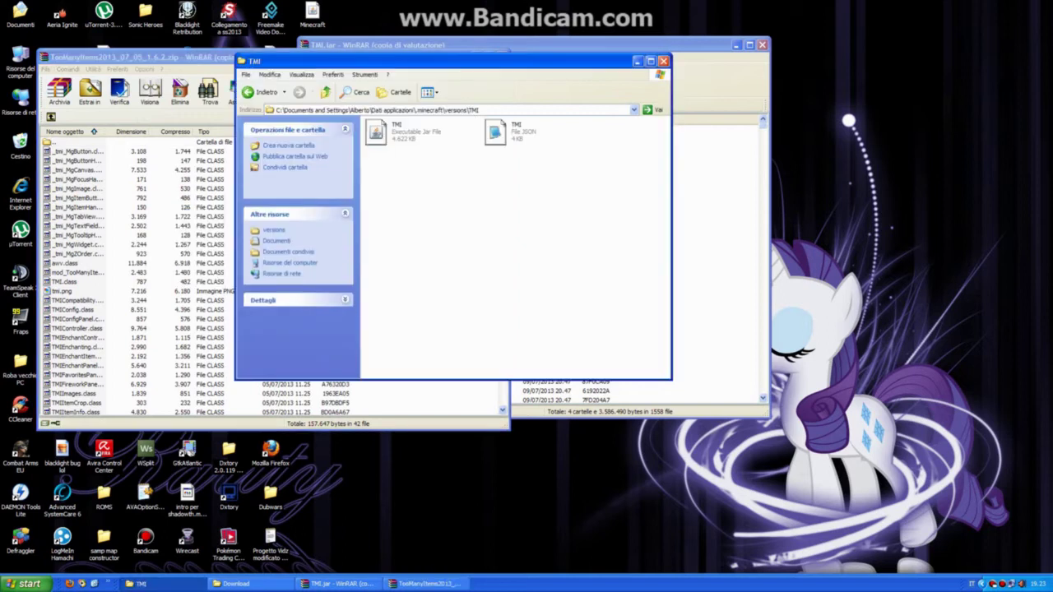
left_click(664, 61)
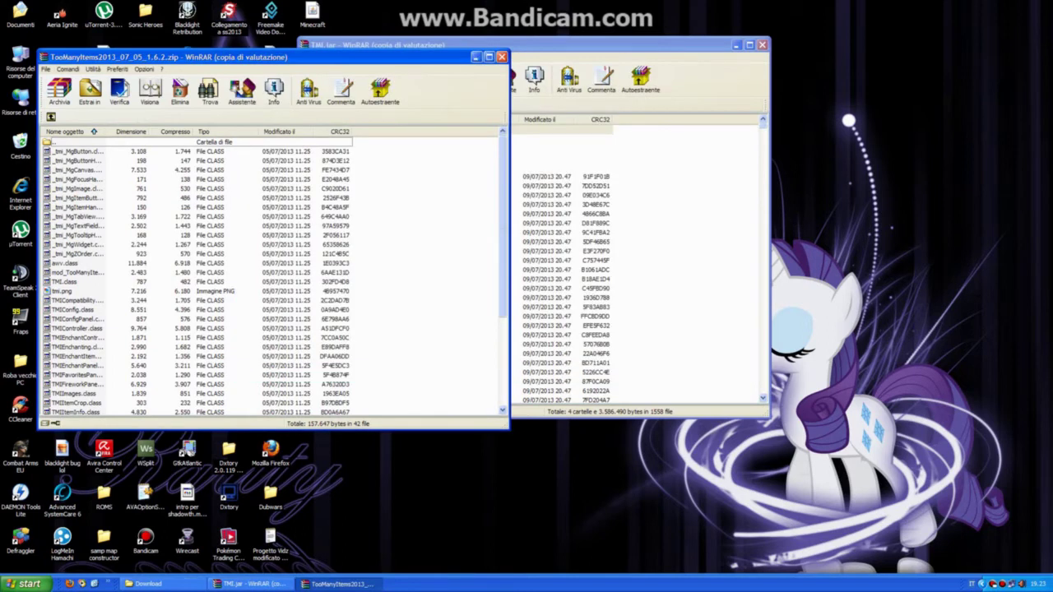
Add all files from the TooManyItems archive to TMI.jar, accepting the default archive settings.
left_click_drag(369, 148, 425, 412)
left_click_drag(66, 414, 60, 414)
scroll(274, 273, "up", 5)
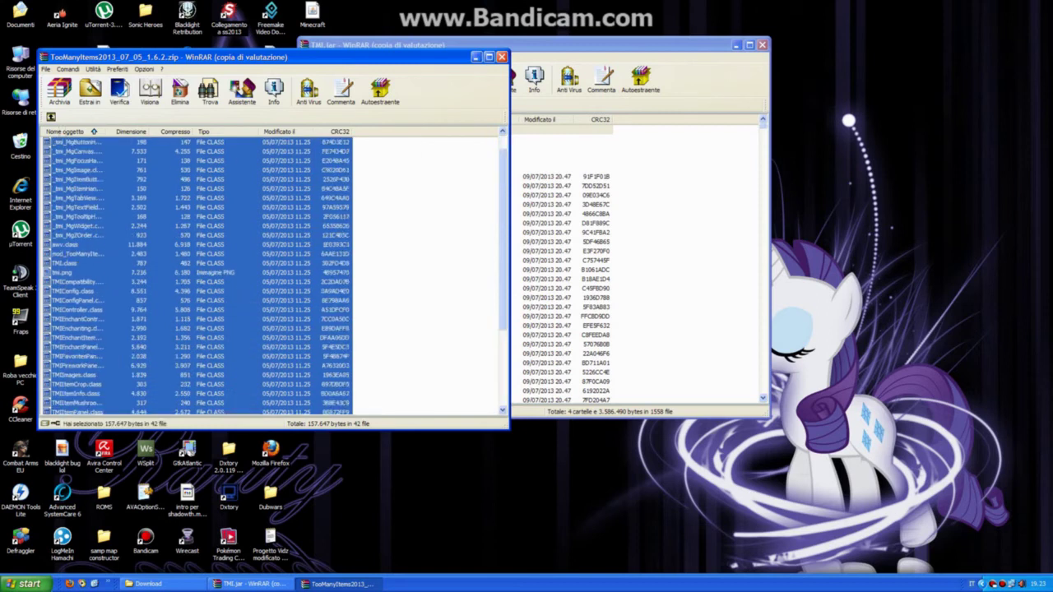
scroll(273, 273, "down", 5)
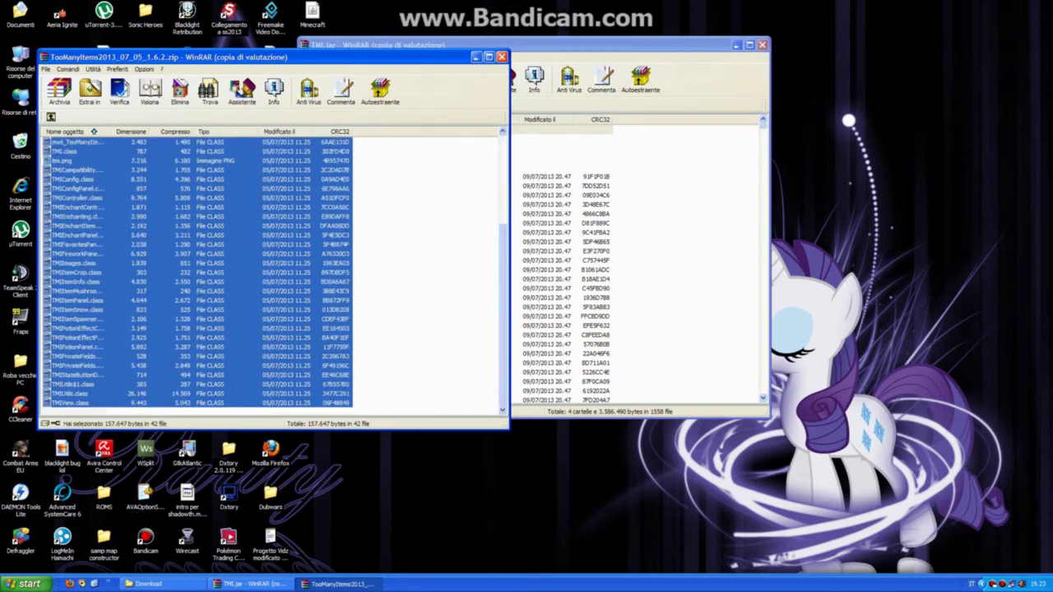
left_click_drag(273, 300, 568, 288)
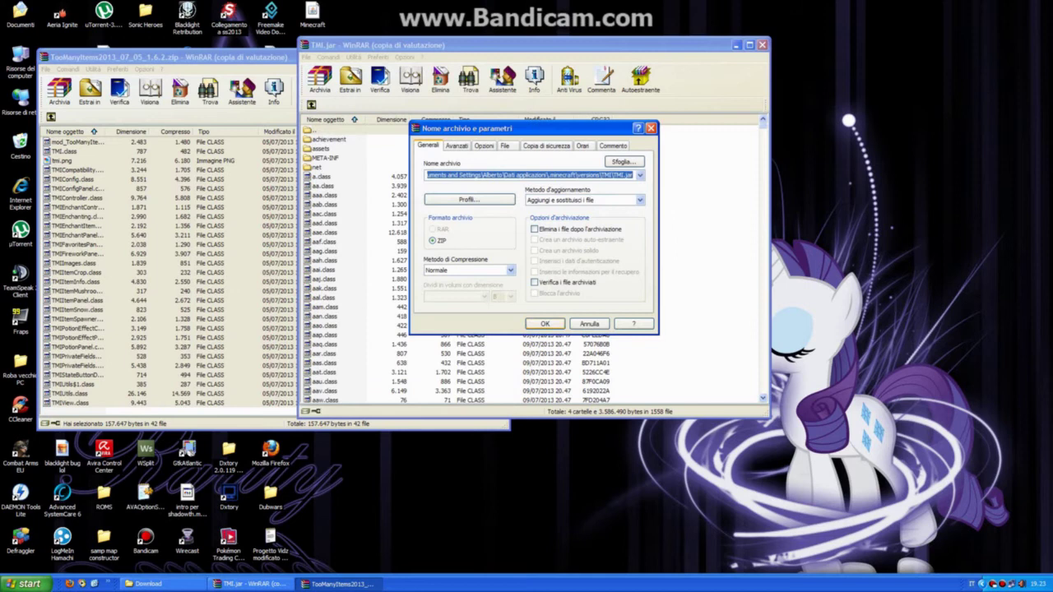
left_click(545, 324)
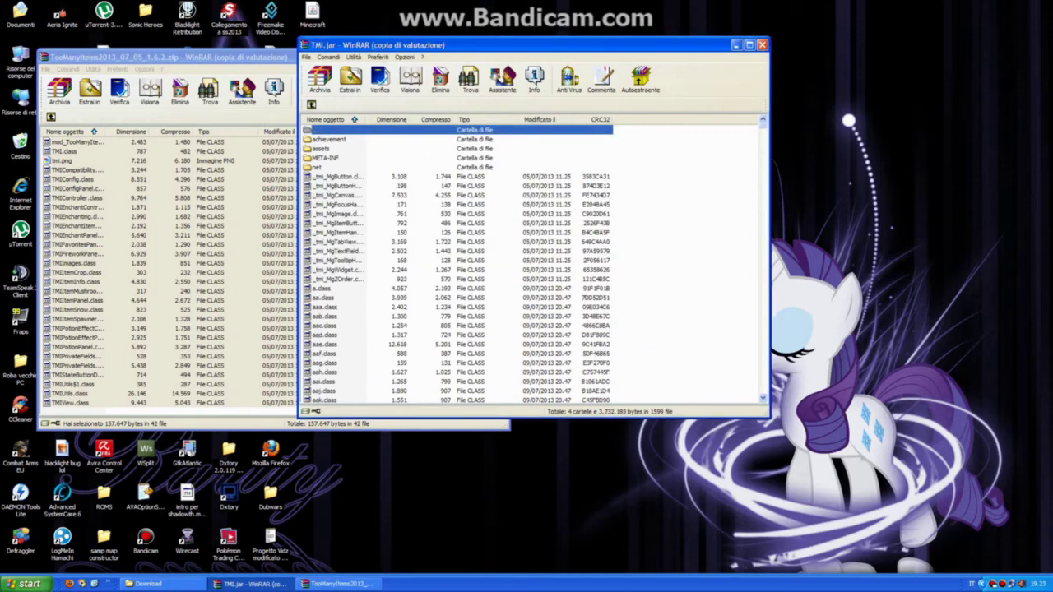
Close the TooManyItems archive and the Download folder, leaving TMI.jar open.
left_click(255, 57)
left_click(503, 57)
left_click(677, 222)
left_click(326, 158)
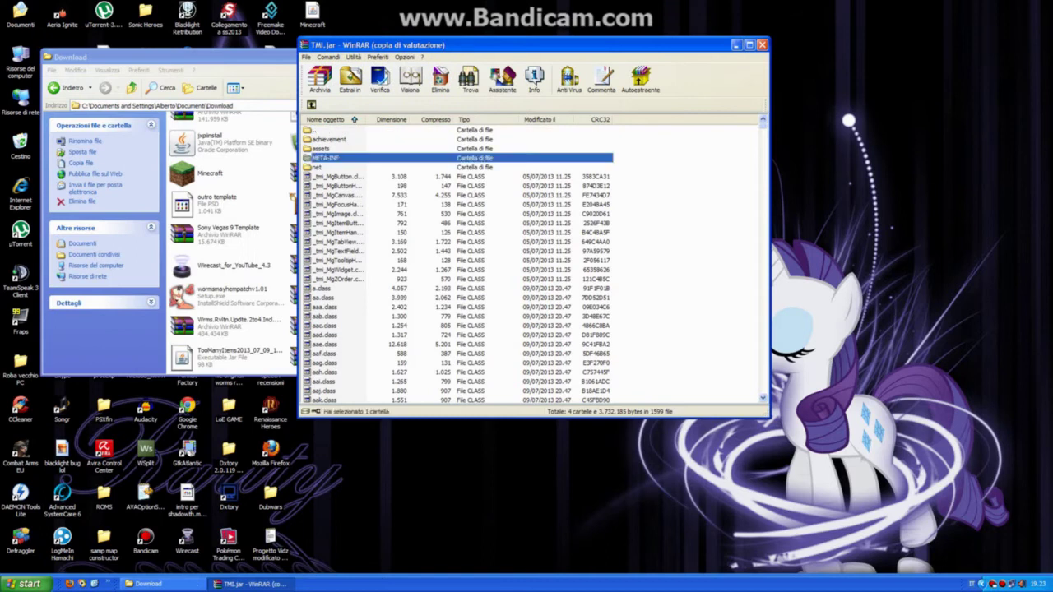
left_click(206, 57)
left_click(470, 57)
left_click(676, 222)
Delete the META-INF folder from TMI.jar and close the archive.
left_click(326, 158)
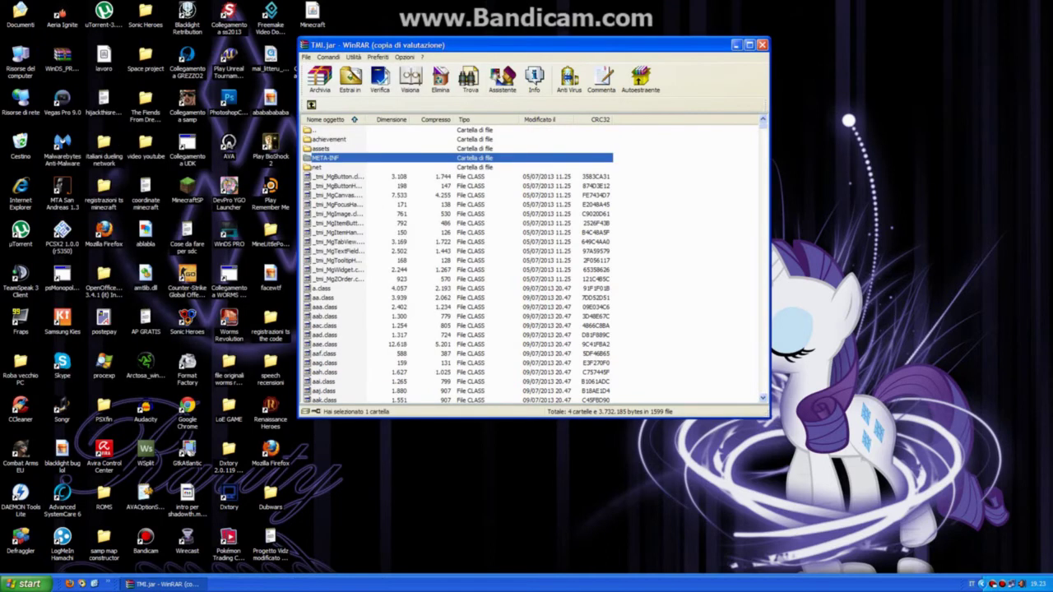
key("Delete")
key("Return")
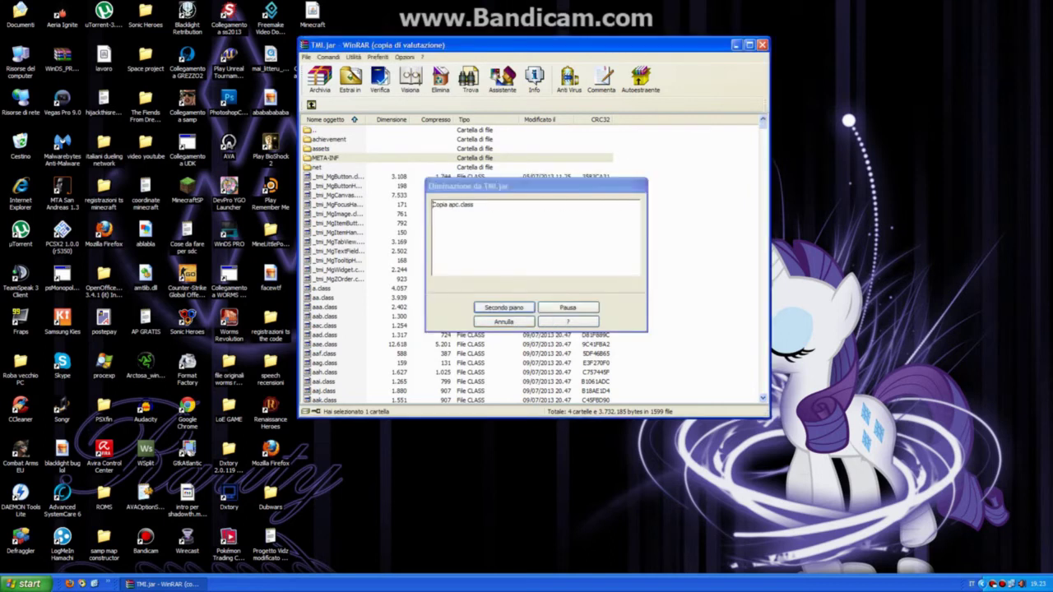
left_click_drag(405, 45, 333, 53)
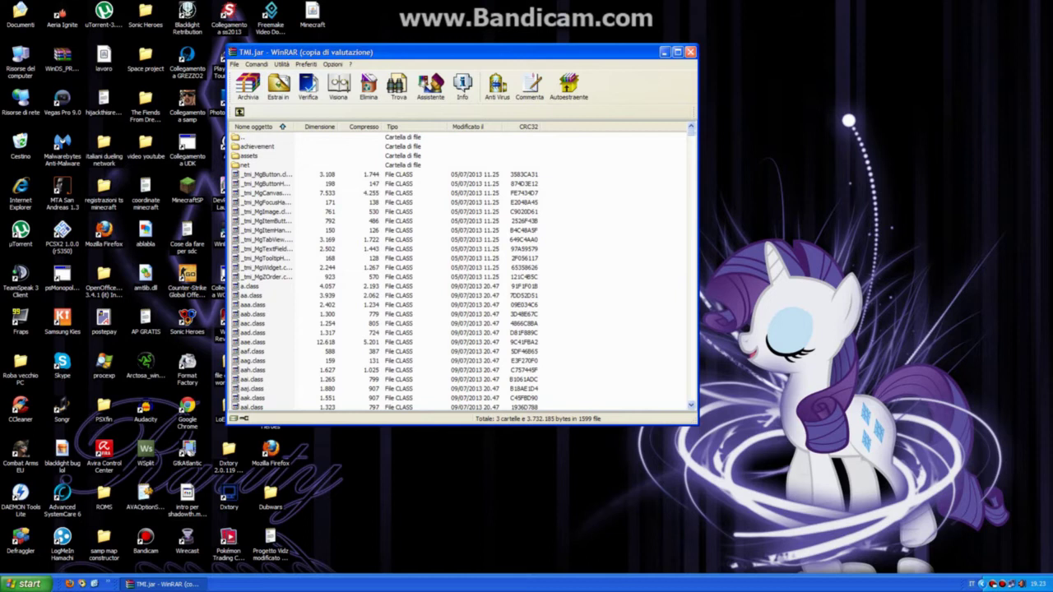
left_click(690, 52)
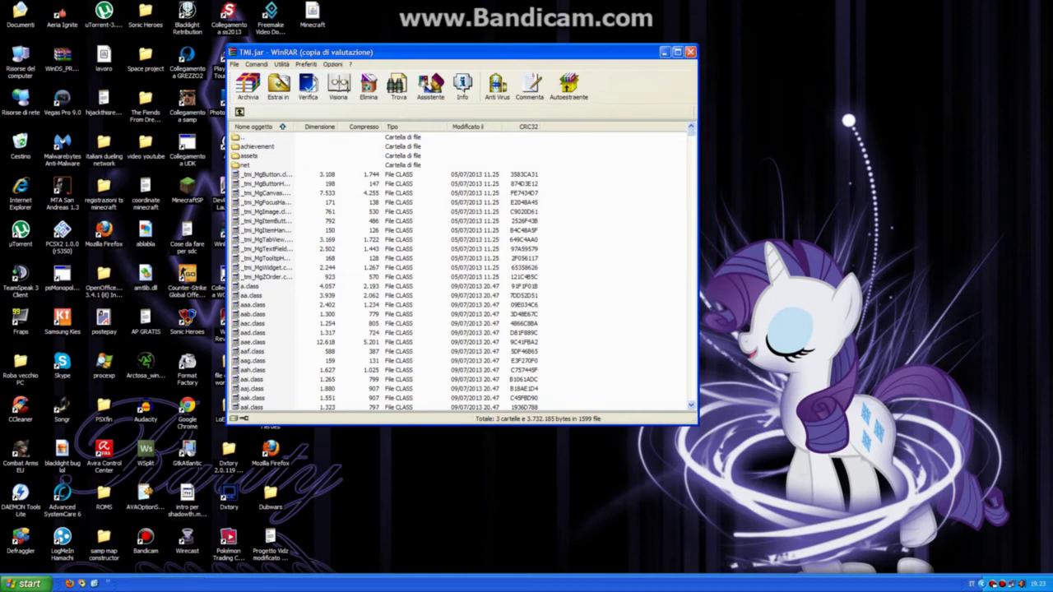
Open the Minecraft launcher and save the (Default) profile with its version set to Use Latest Version.
double_click(313, 15)
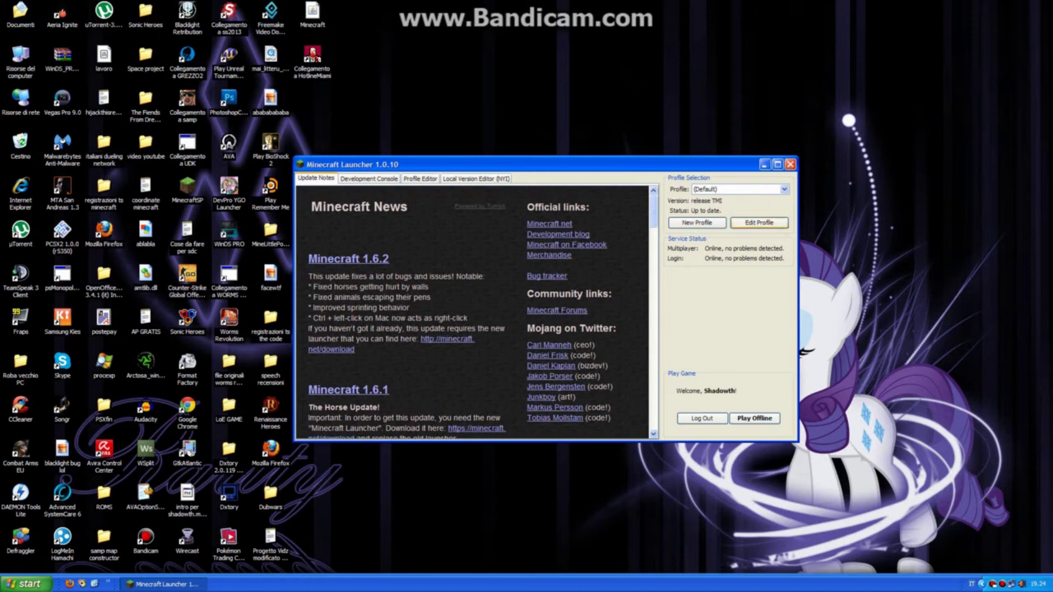
left_click(759, 222)
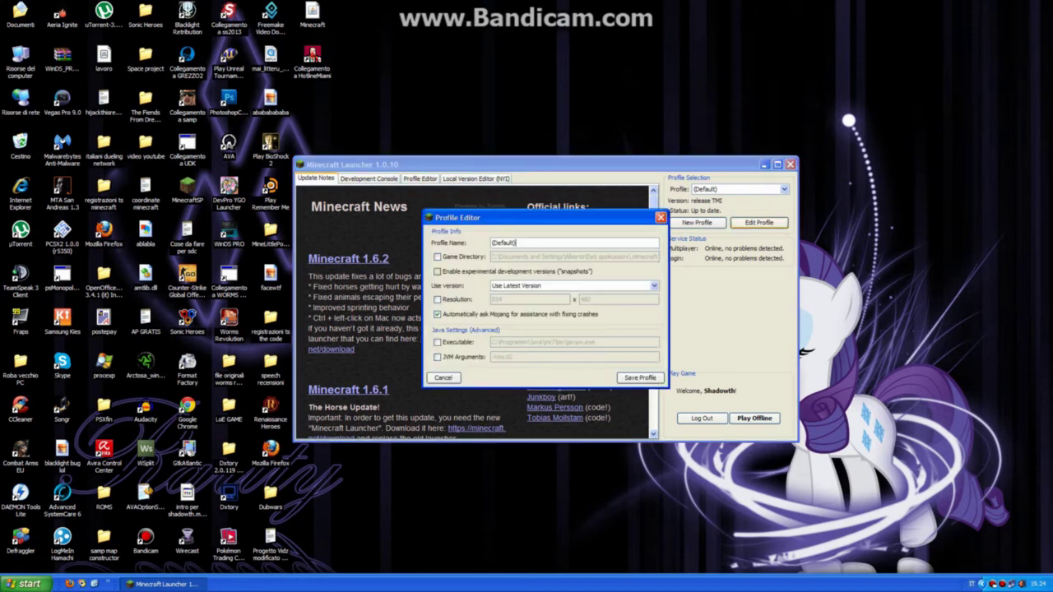
left_click(654, 285)
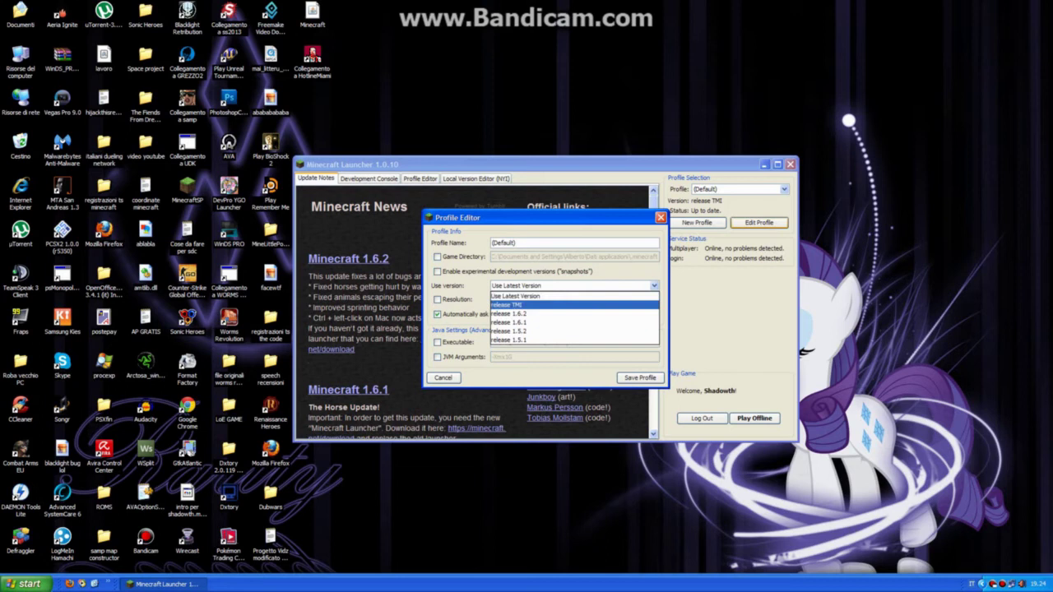
left_click(527, 296)
left_click(640, 378)
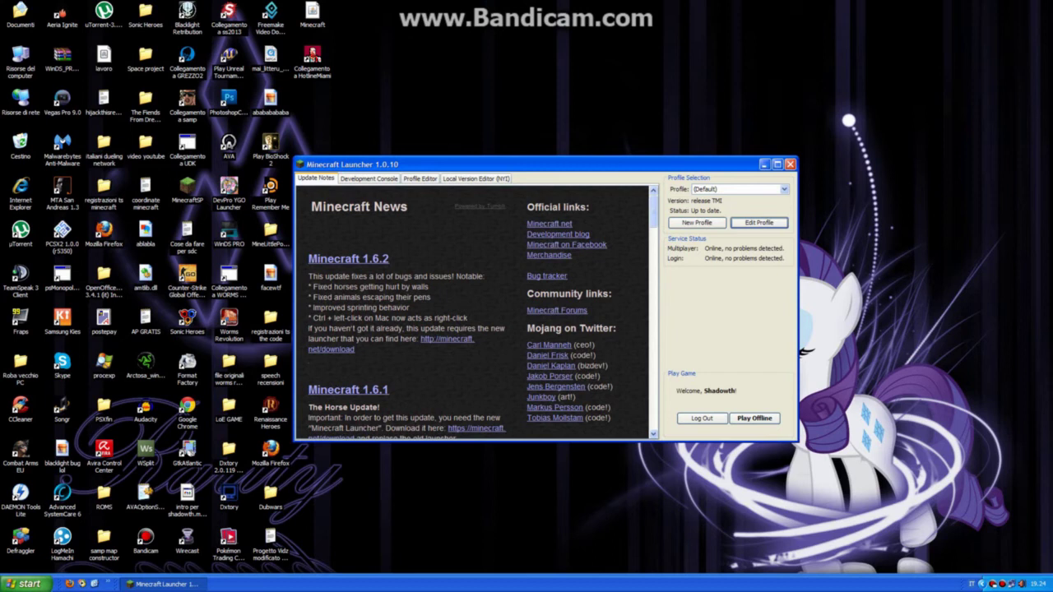
Start Minecraft 1.6.2 offline and load the existing Creative Mode world in singleplayer.
left_click(754, 419)
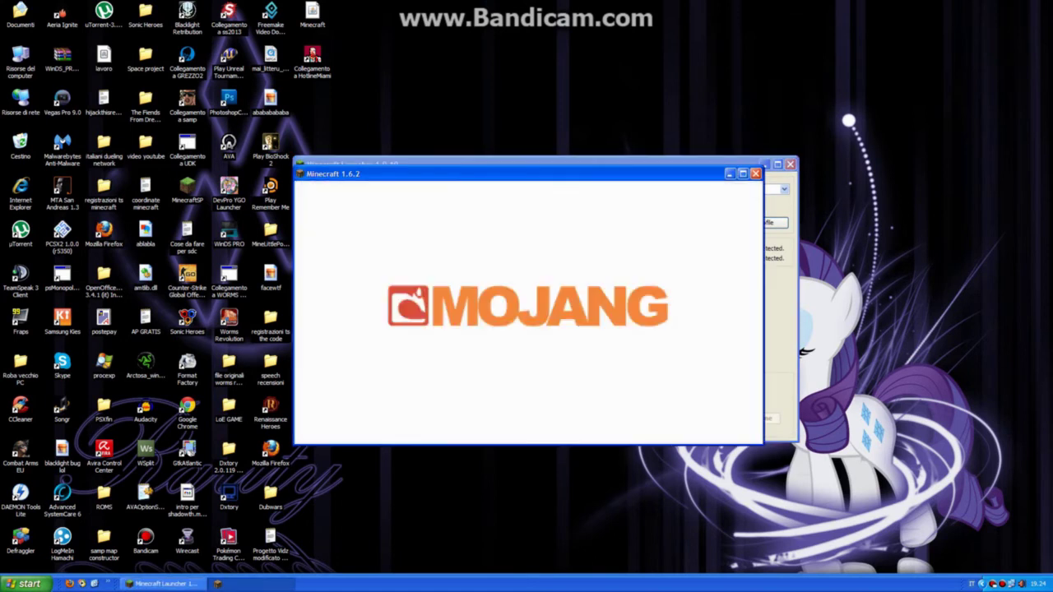
left_click(576, 310)
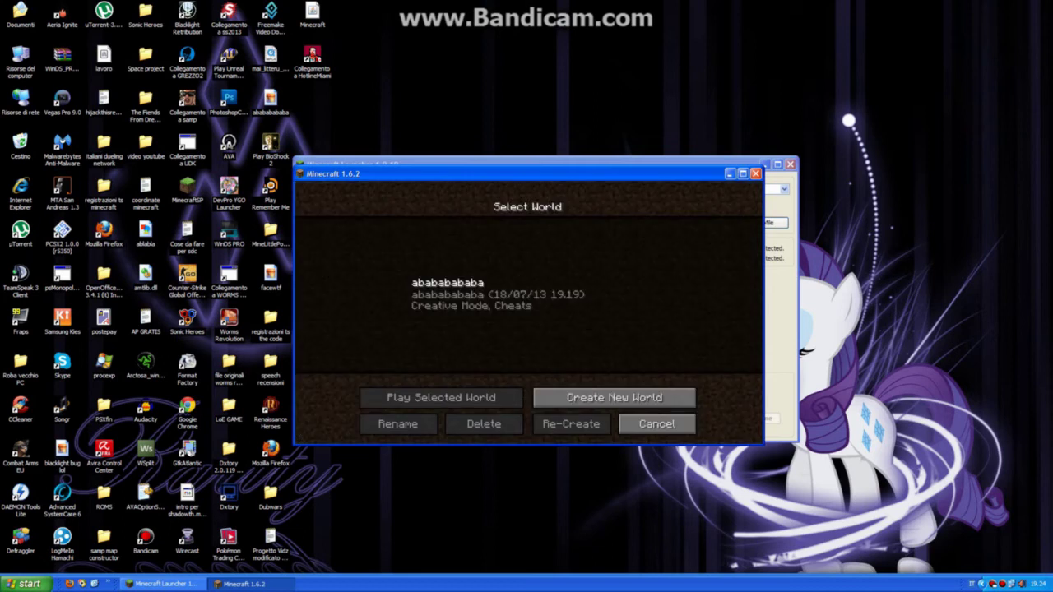
double_click(543, 296)
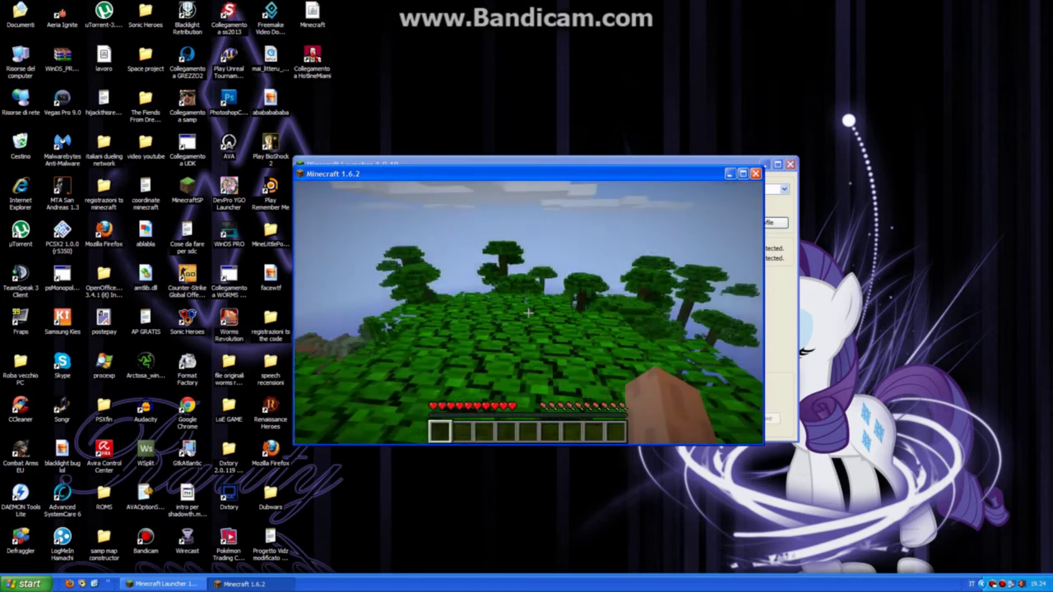
Open the inventory, turn on the TooManyItems overlay and maximize the game window.
key("e")
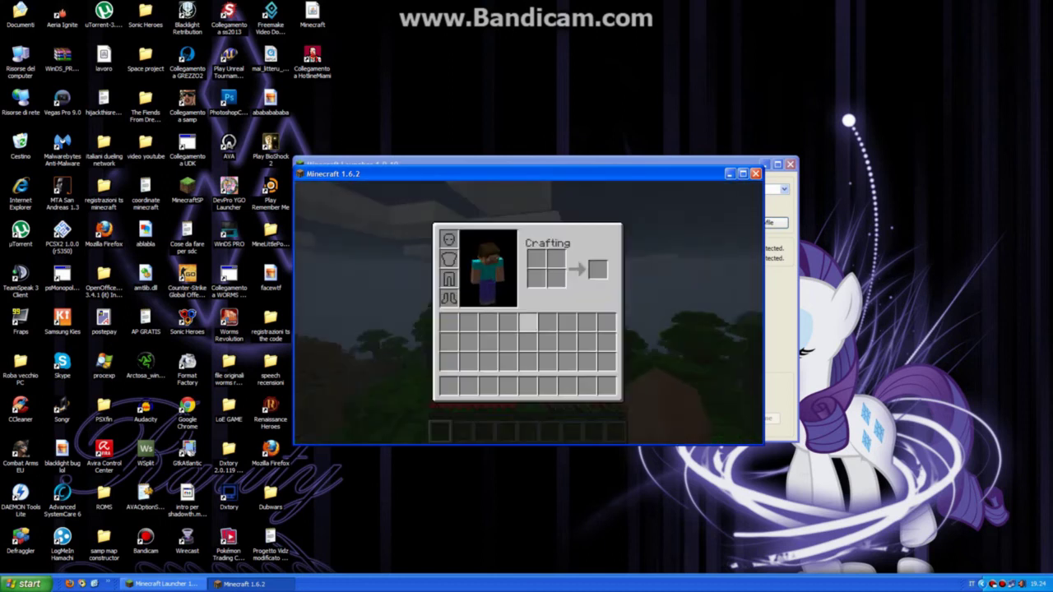
key("o")
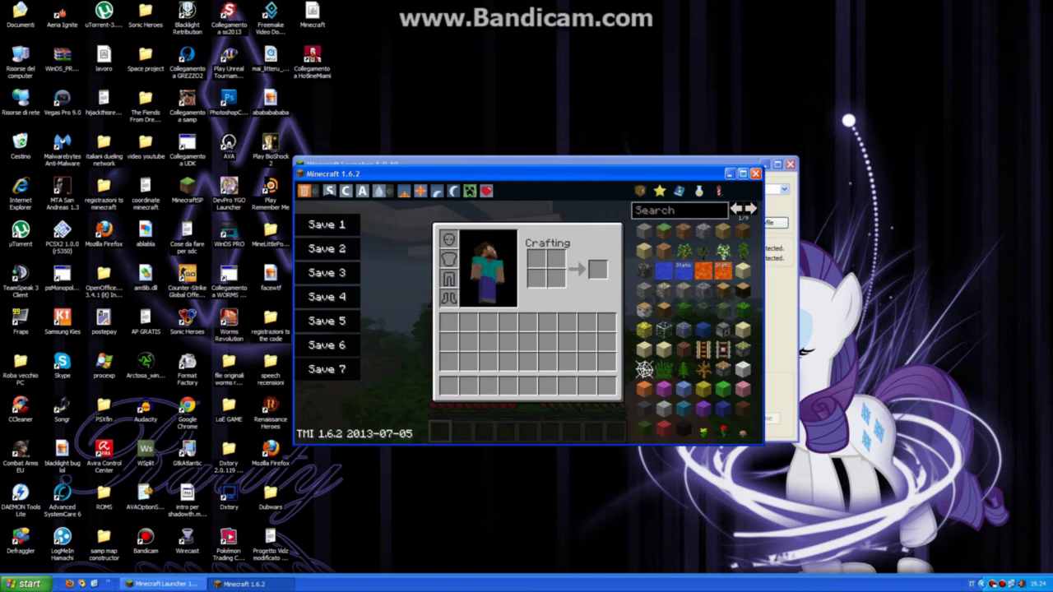
left_click(743, 173)
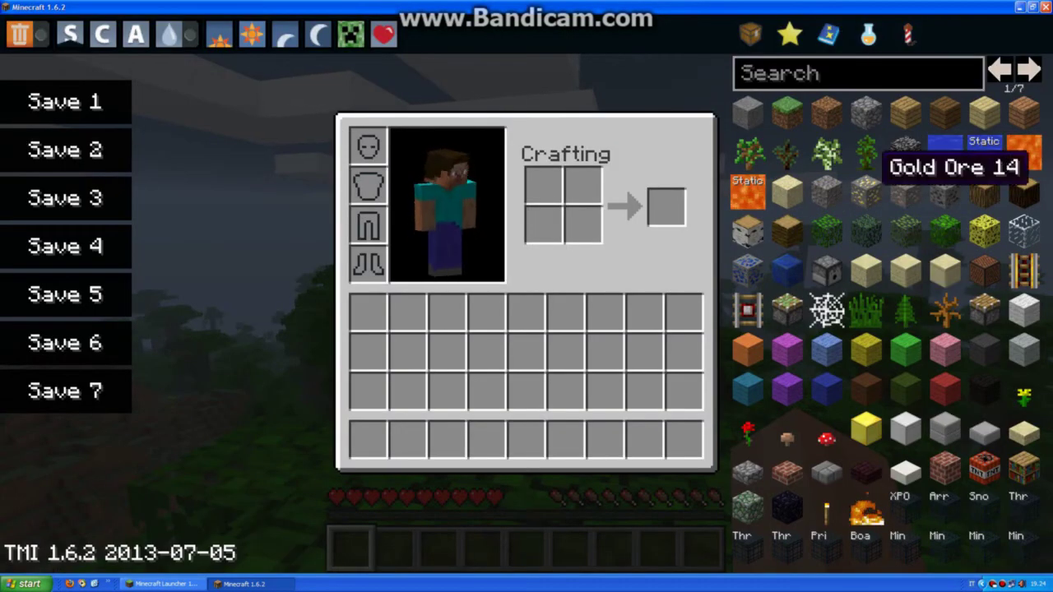
Search the TooManyItems item list for "horse", look over the matching items and clear the search text.
left_click(872, 75)
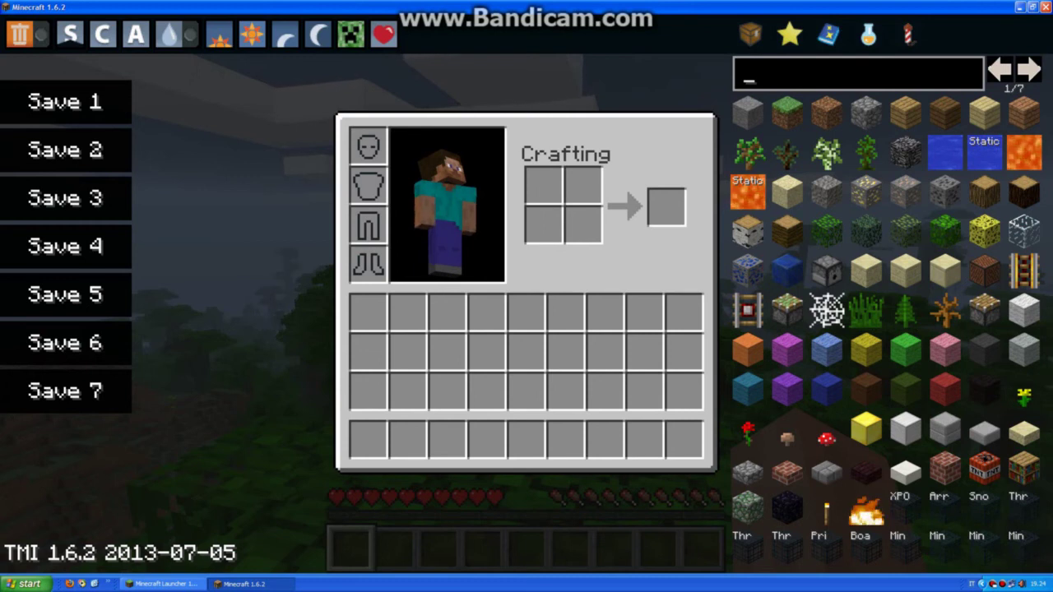
type("horse")
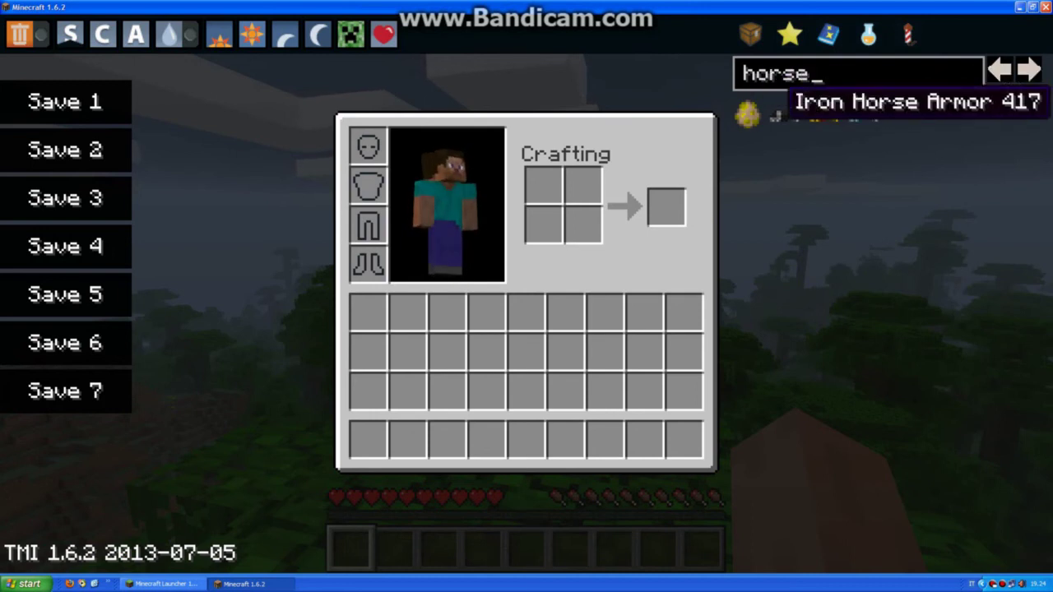
key("BackSpace")
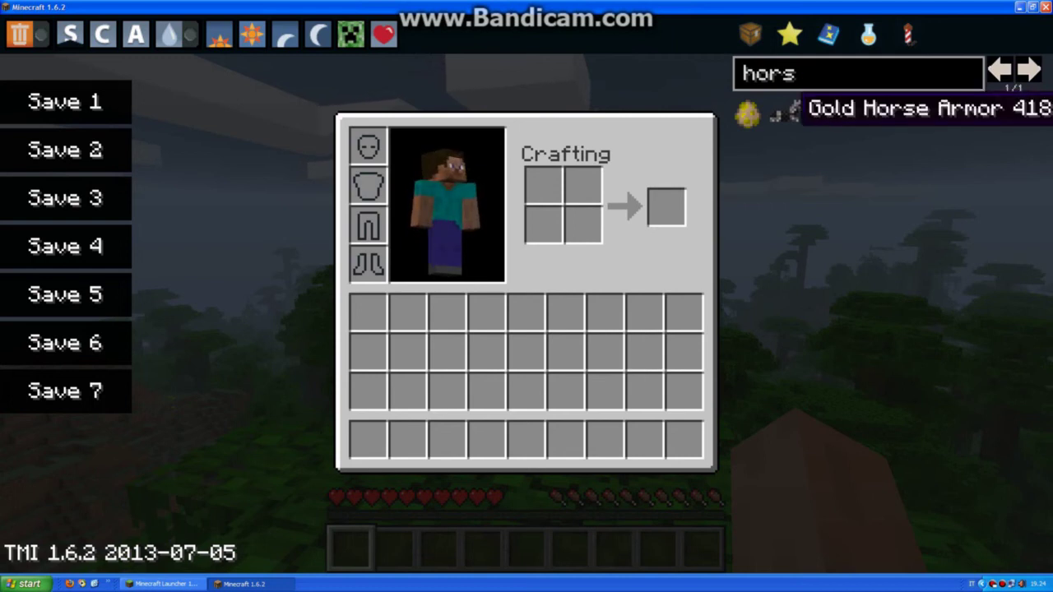
key("BackSpace")
key("BackSpace")
key("BackSpace")
key("BackSpace")
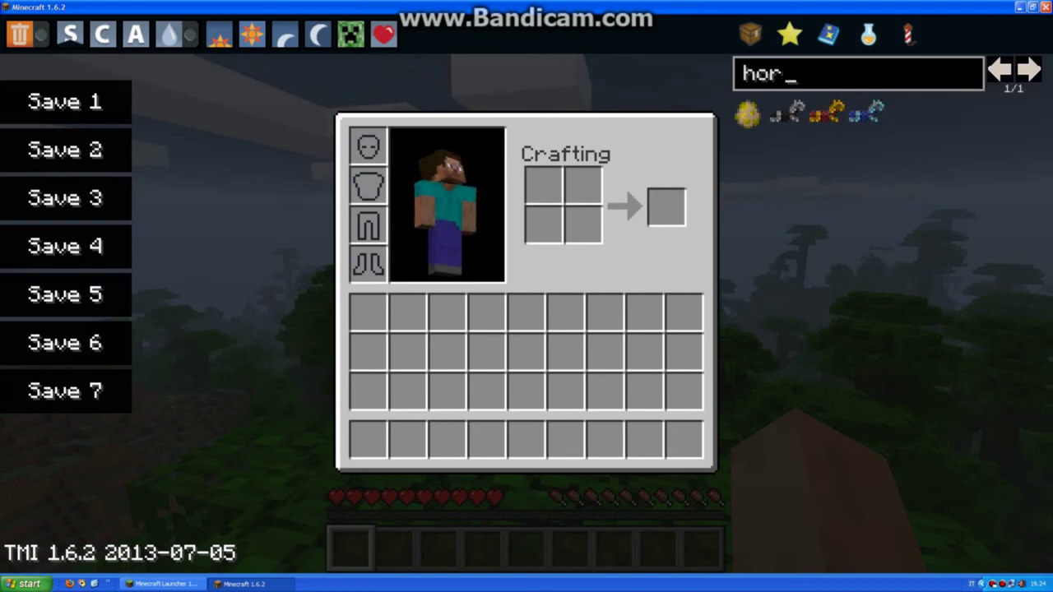